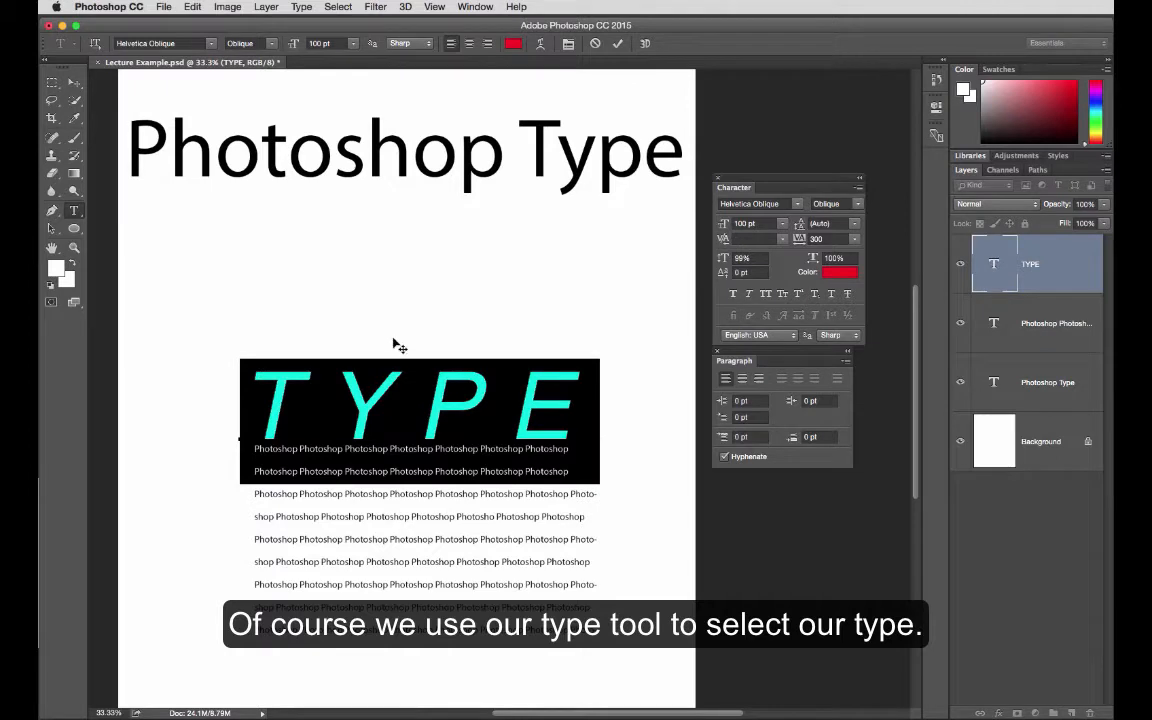
# Move the red TYPE text up from the body paragraph, and shift the paragraph text layer slightly down.
pyautogui.click(375, 386)
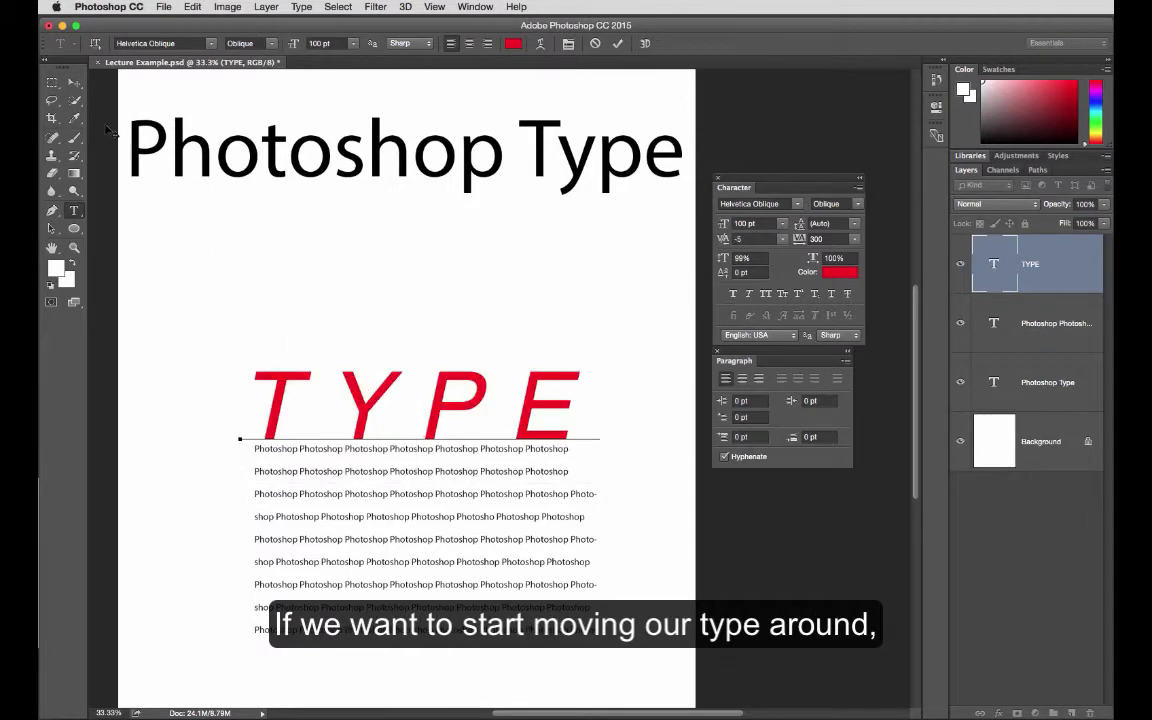
pyautogui.click(75, 87)
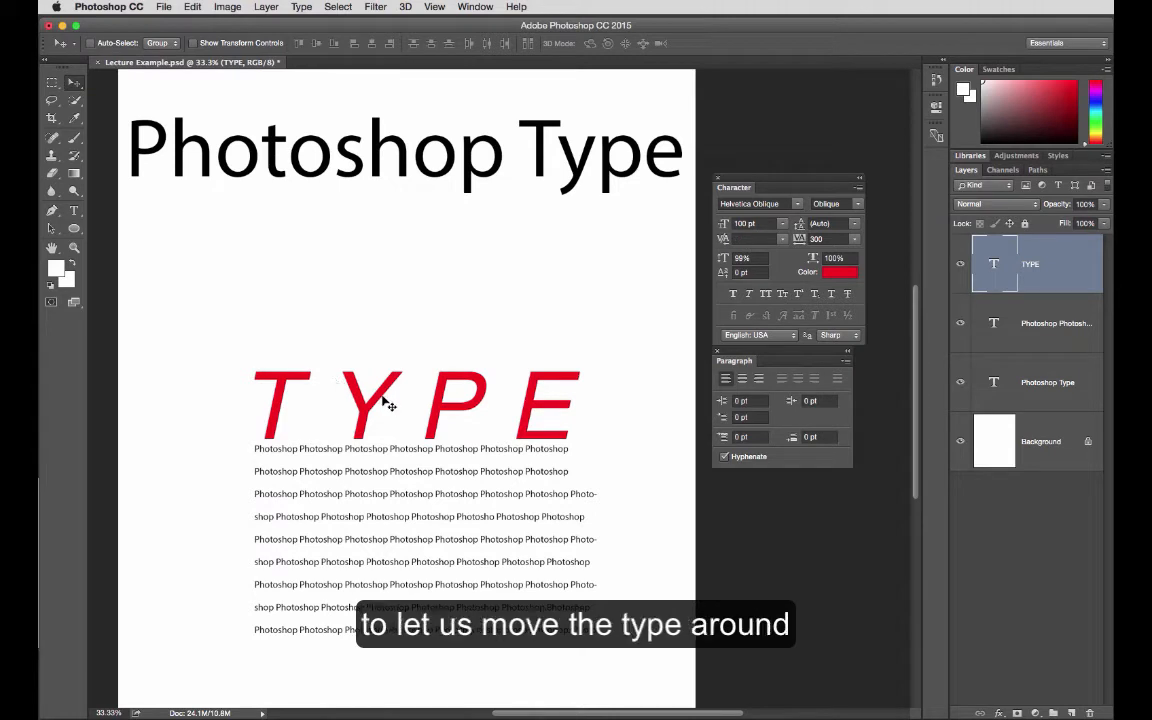
pyautogui.moveTo(384, 400); pyautogui.dragTo(381, 371)
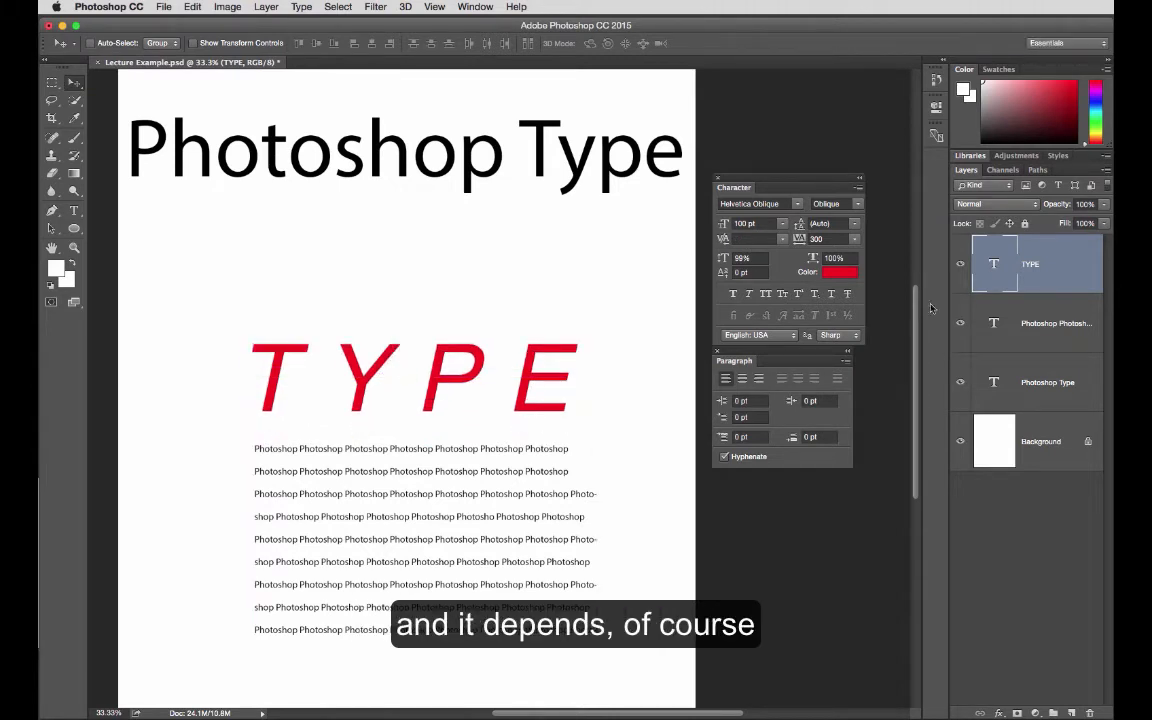
pyautogui.click(992, 325)
pyautogui.moveTo(486, 473)
pyautogui.mouseDown()
pyautogui.moveTo(488, 463)
pyautogui.moveTo(488, 480)
pyautogui.mouseUp()
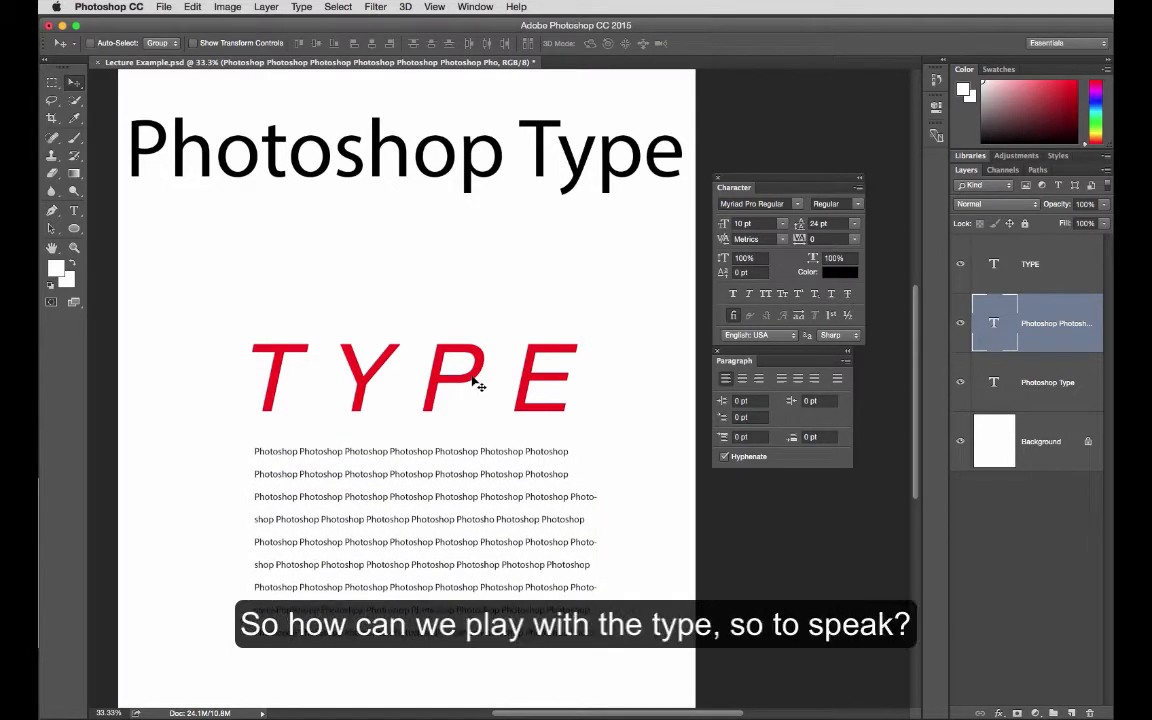
# Rasterize the red TYPE text layer.
pyautogui.click(1027, 275)
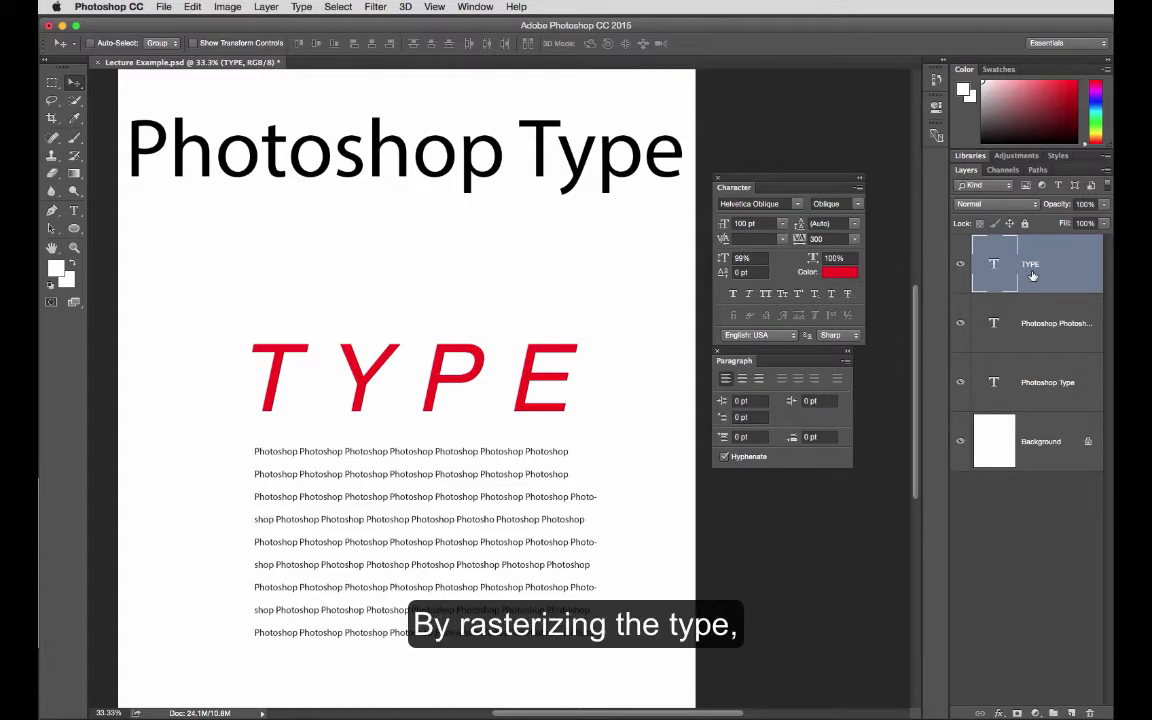
pyautogui.rightClick(1032, 275)
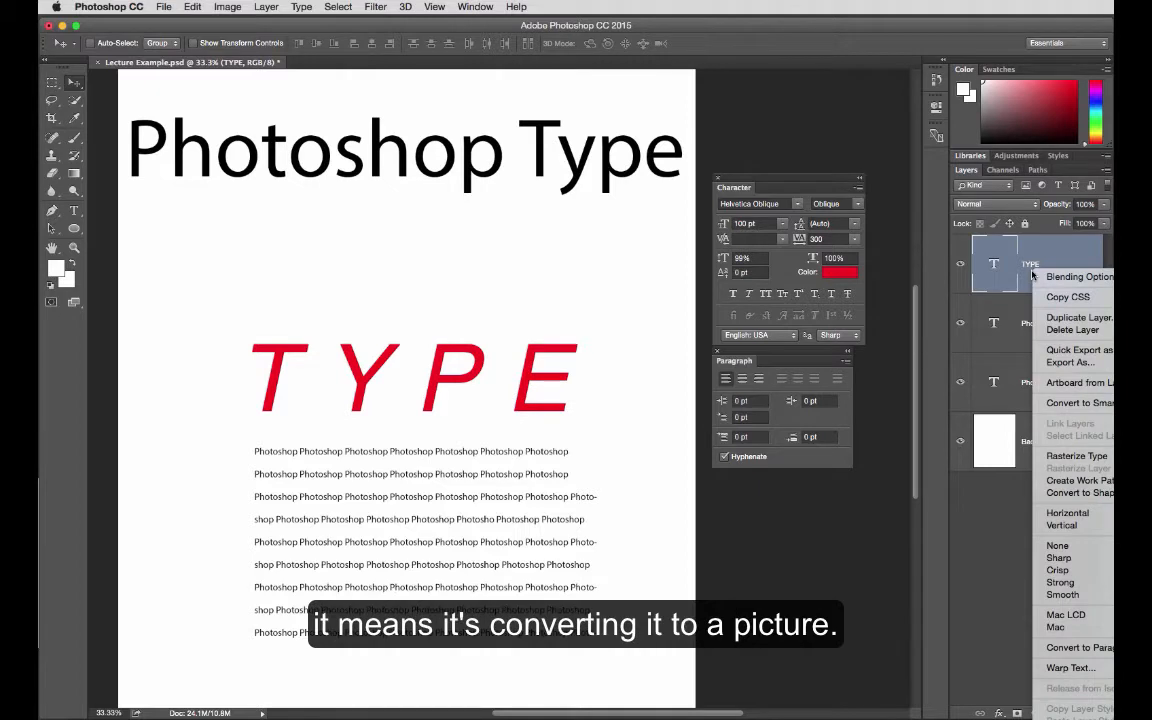
pyautogui.click(1068, 456)
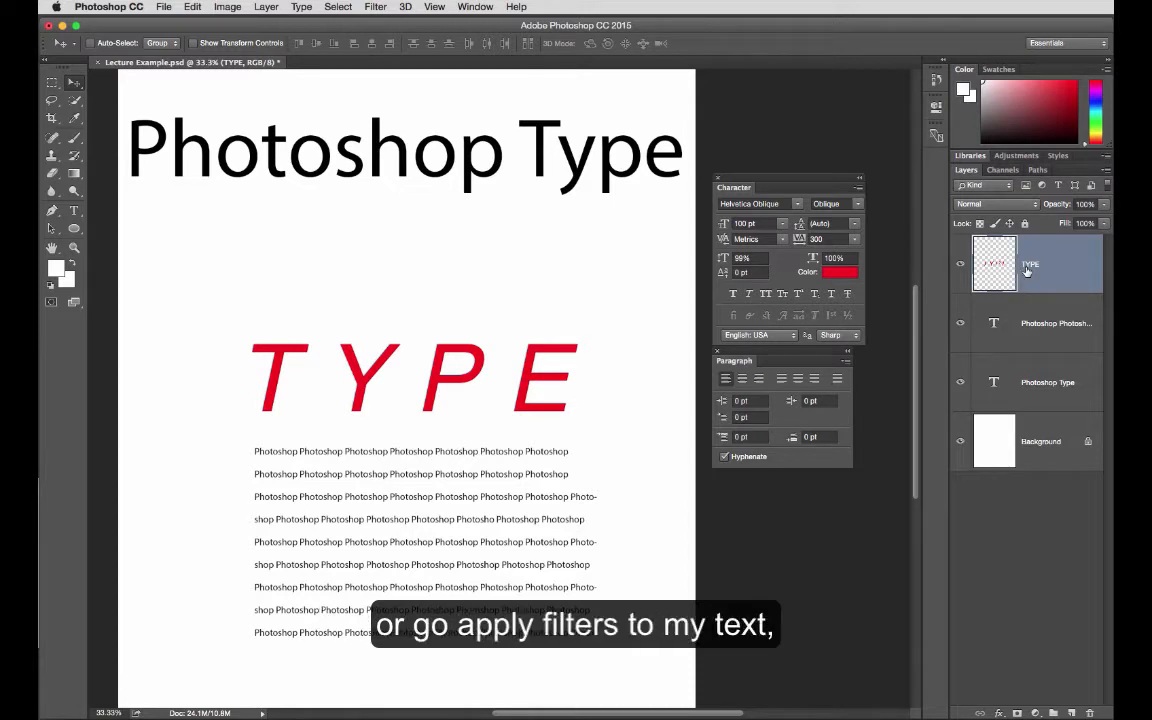
# Check the spelling across all text layers and add the flagged word "Photosho" to the dictionary.
pyautogui.click(1044, 384)
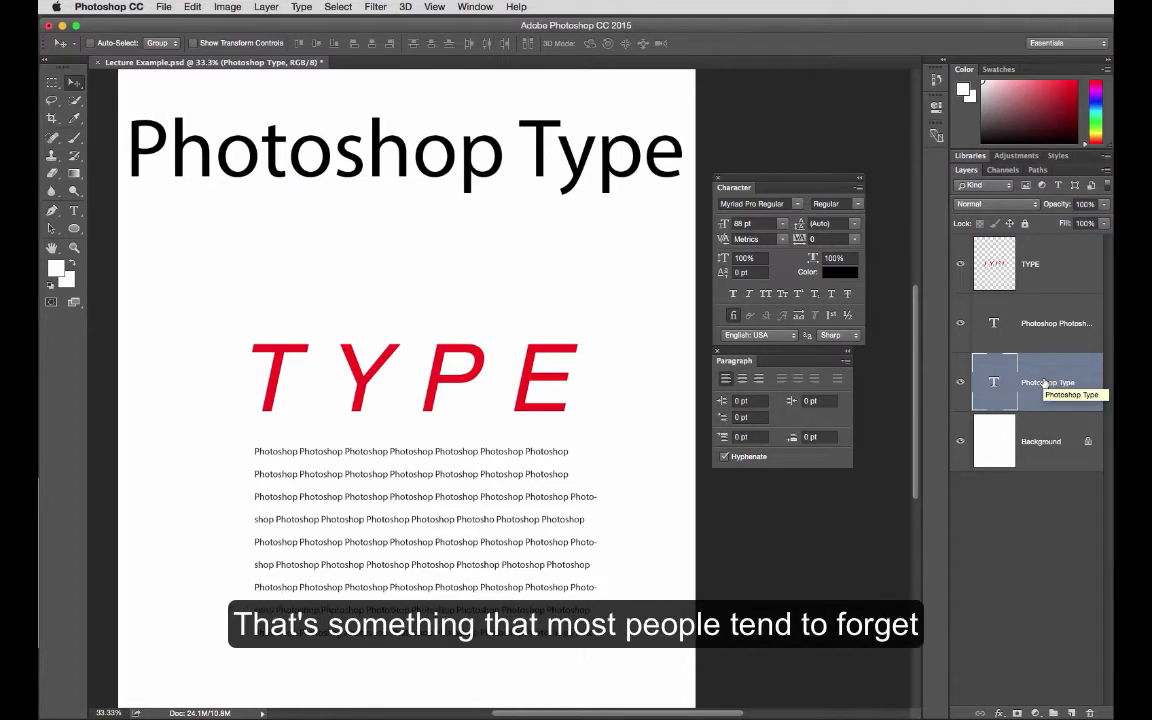
pyautogui.hscroll(1, 429, 178)
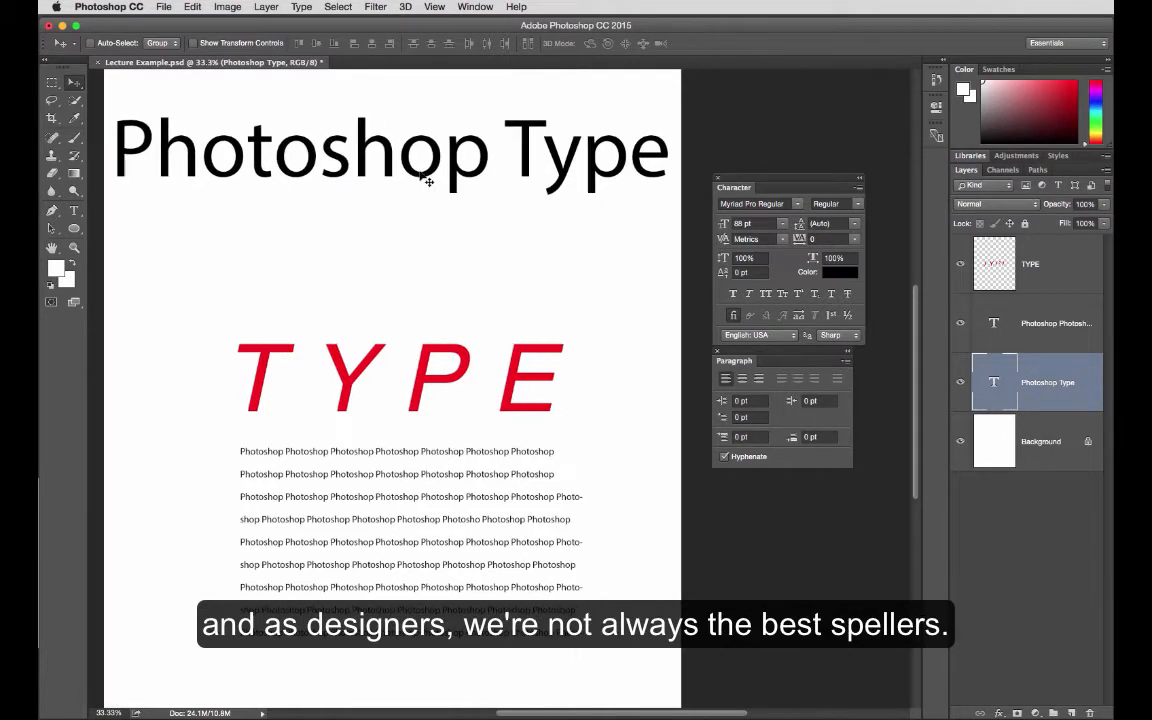
pyautogui.click(193, 7)
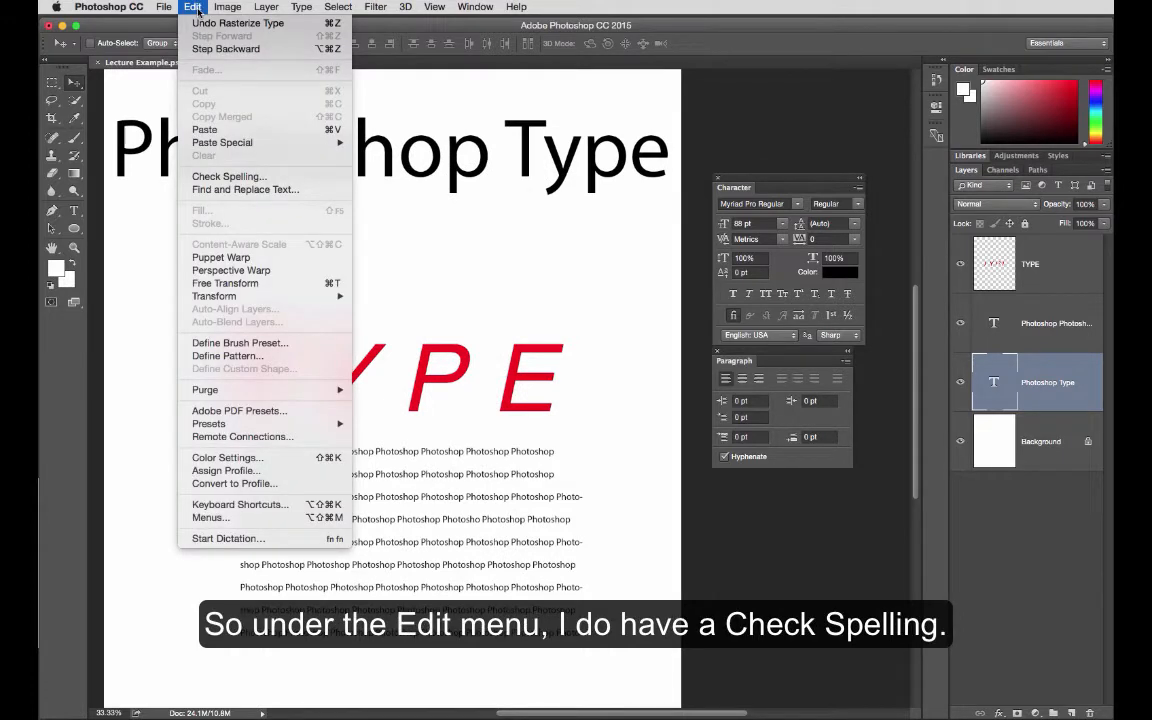
pyautogui.click(262, 178)
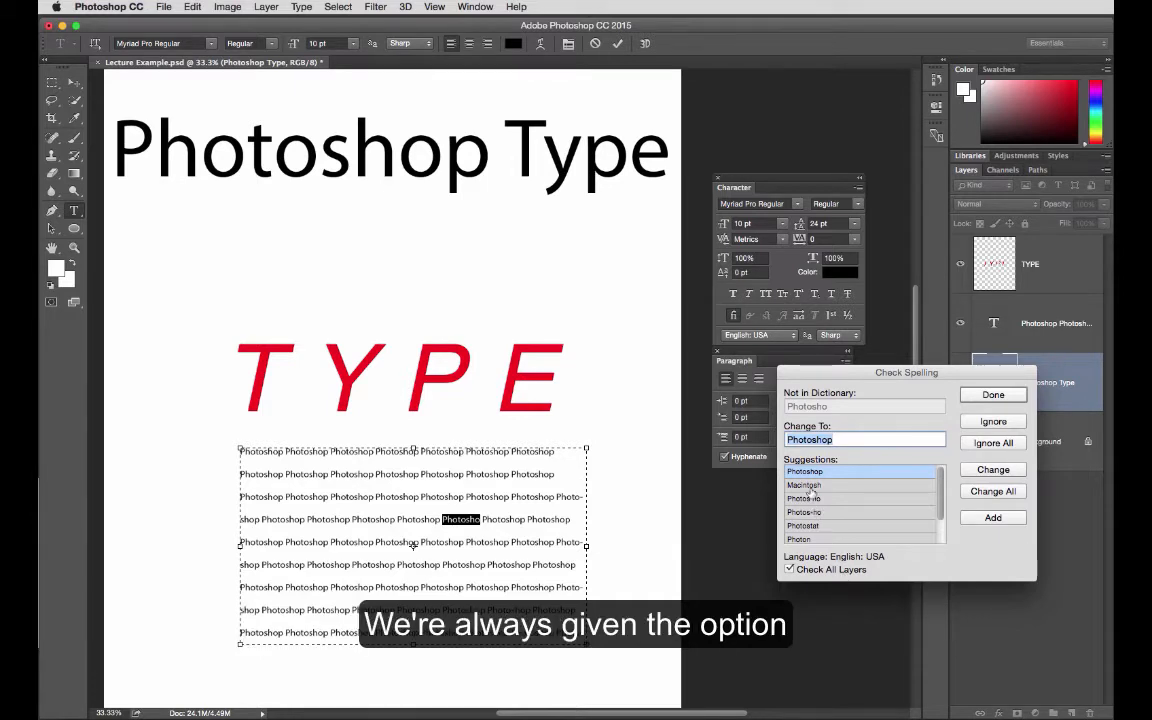
pyautogui.click(993, 518)
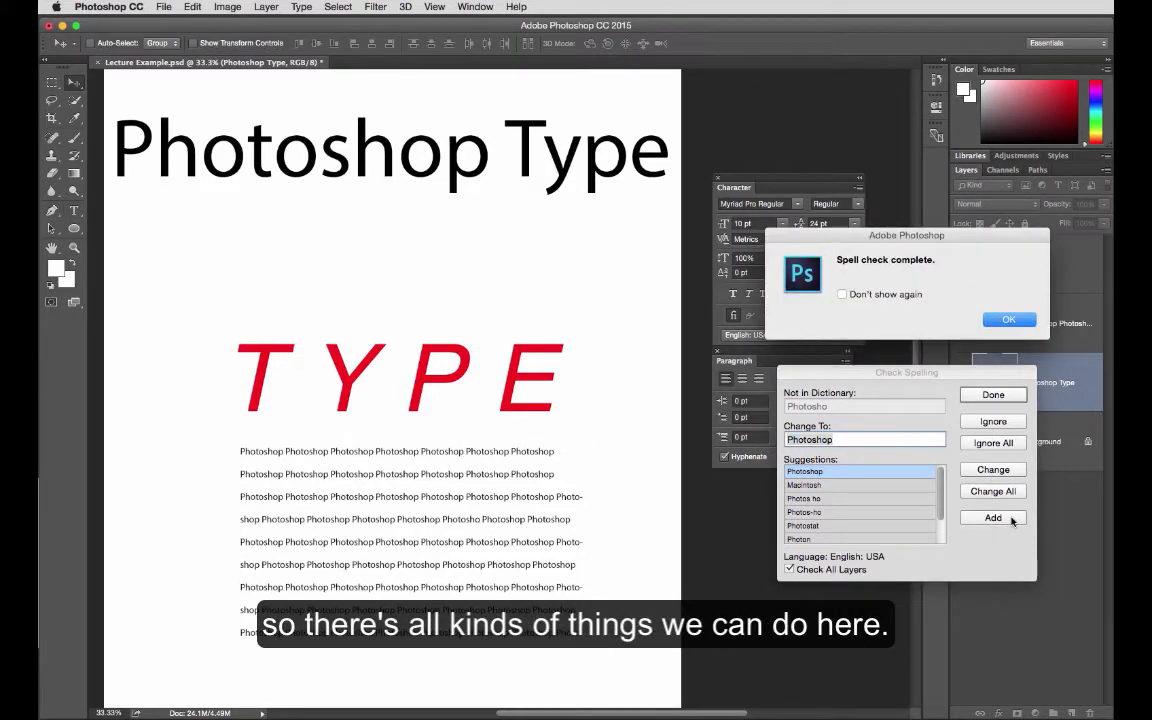
pyautogui.click(1010, 322)
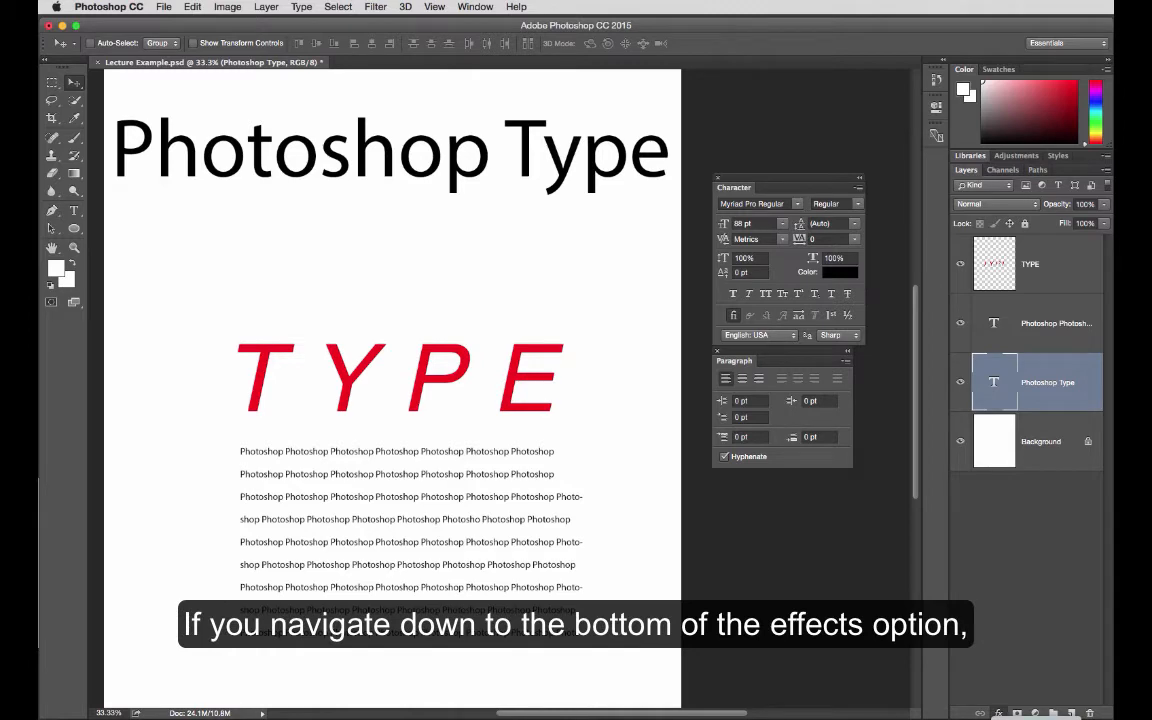
# Add a drop shadow at a 106° angle and 25 px distance to the Photoshop Type heading, and toggle its effects off and on.
pyautogui.click(1028, 718)
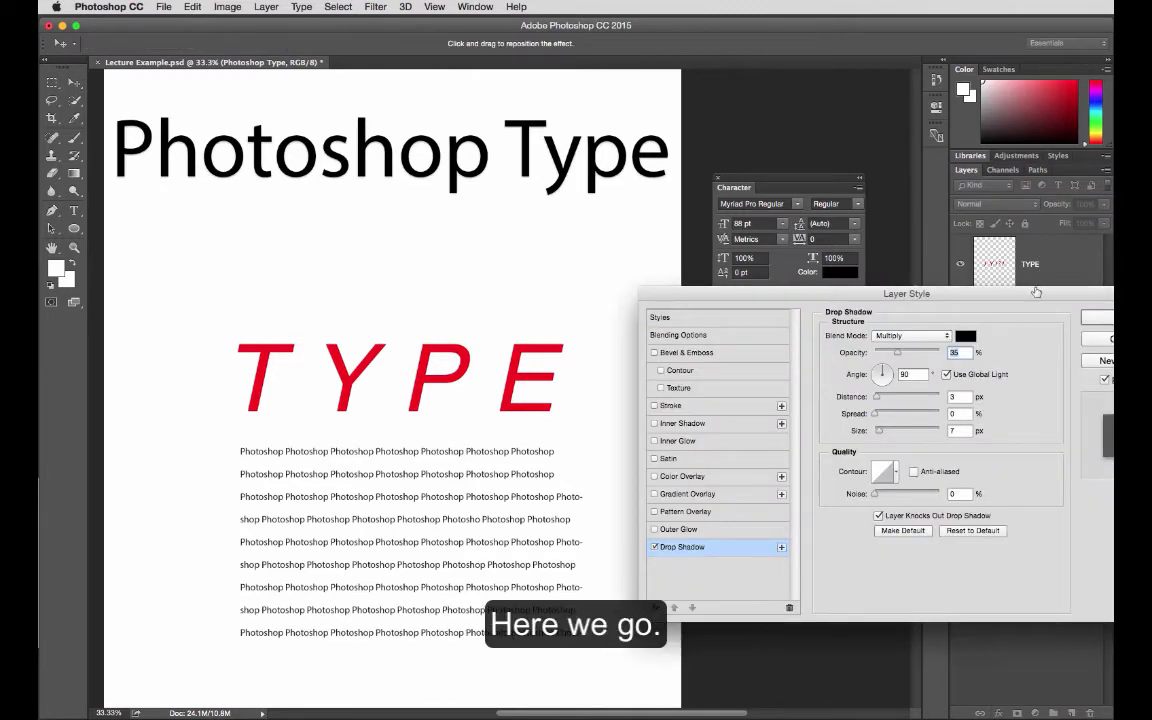
pyautogui.moveTo(1036, 292); pyautogui.dragTo(660, 250)
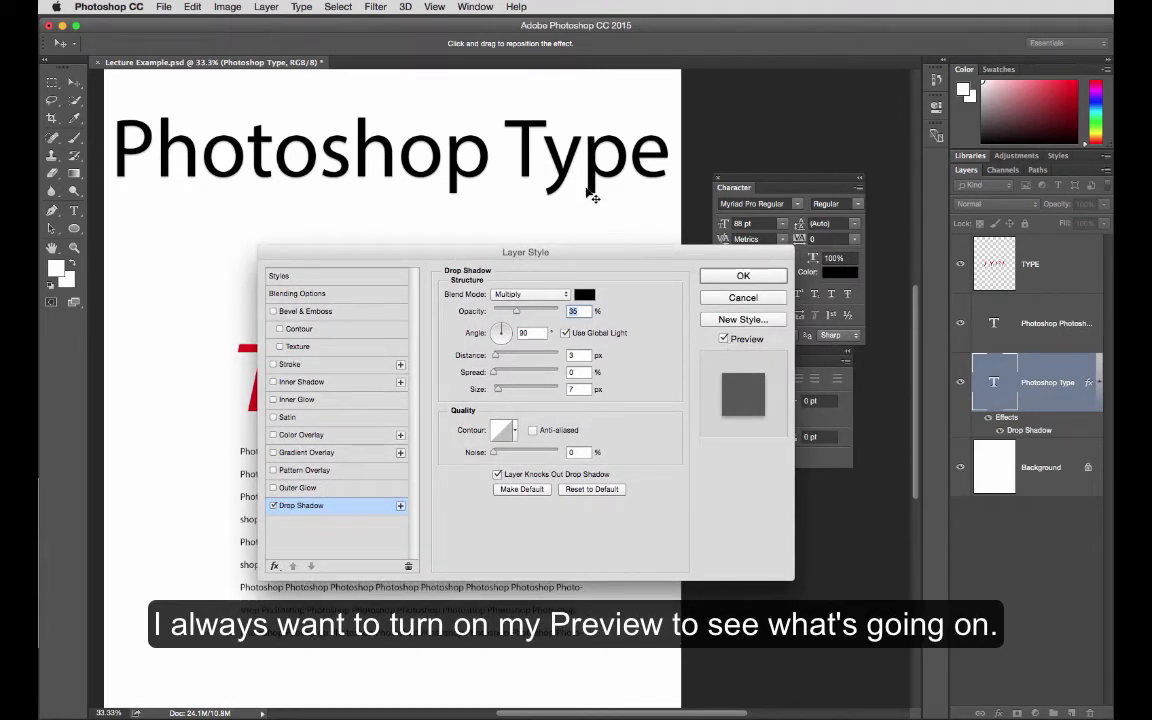
pyautogui.moveTo(592, 194); pyautogui.dragTo(595, 203)
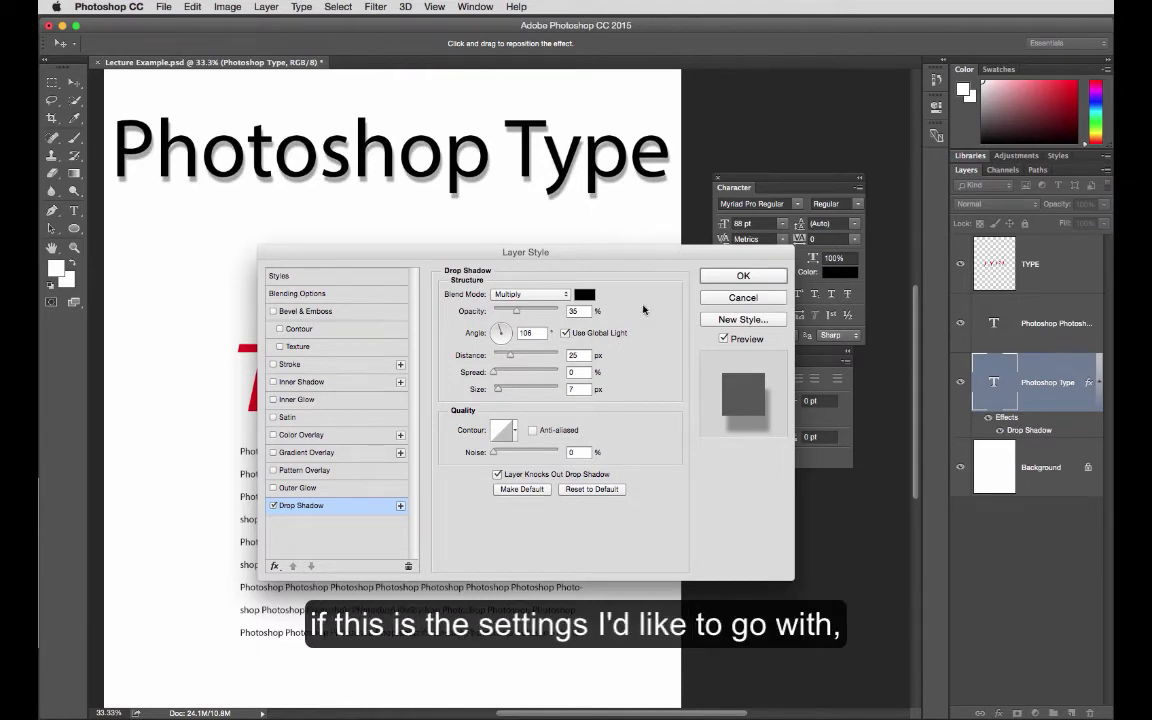
pyautogui.click(722, 278)
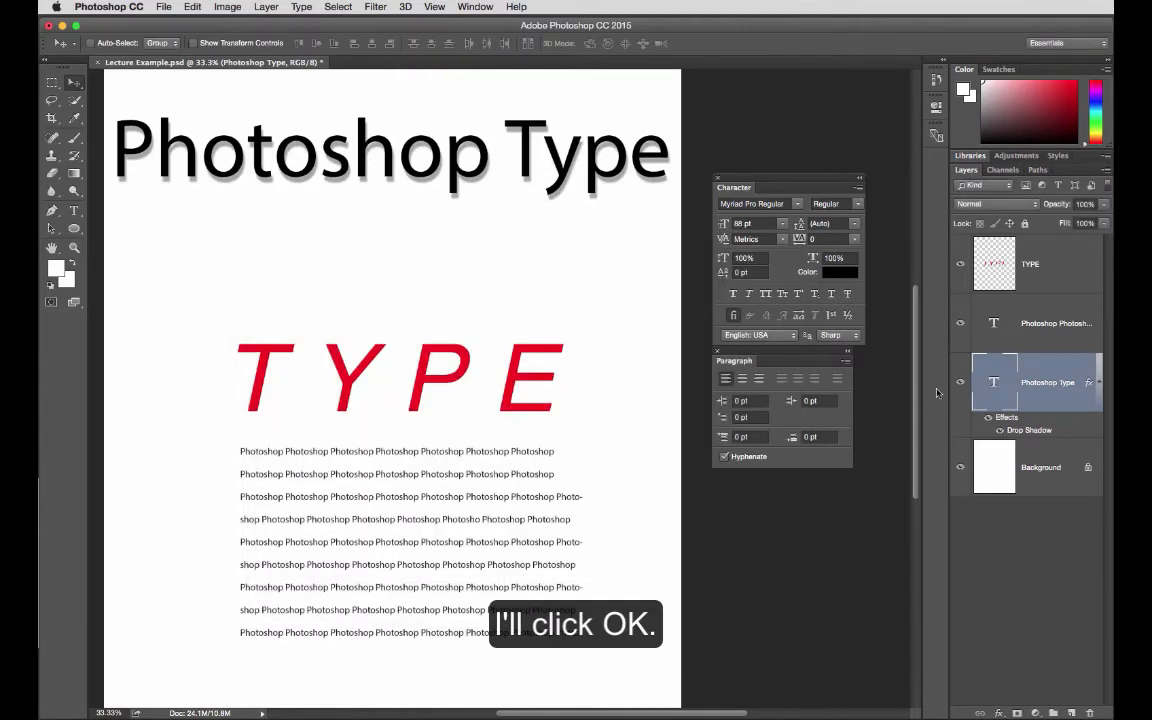
pyautogui.click(989, 420)
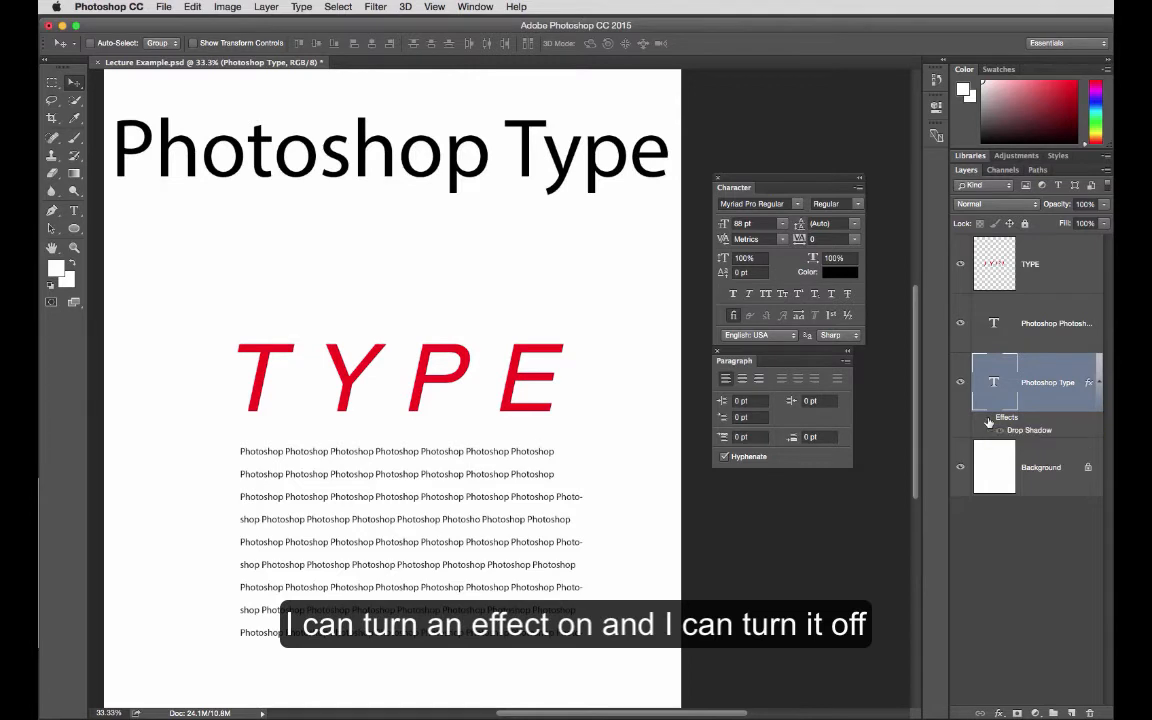
pyautogui.click(989, 419)
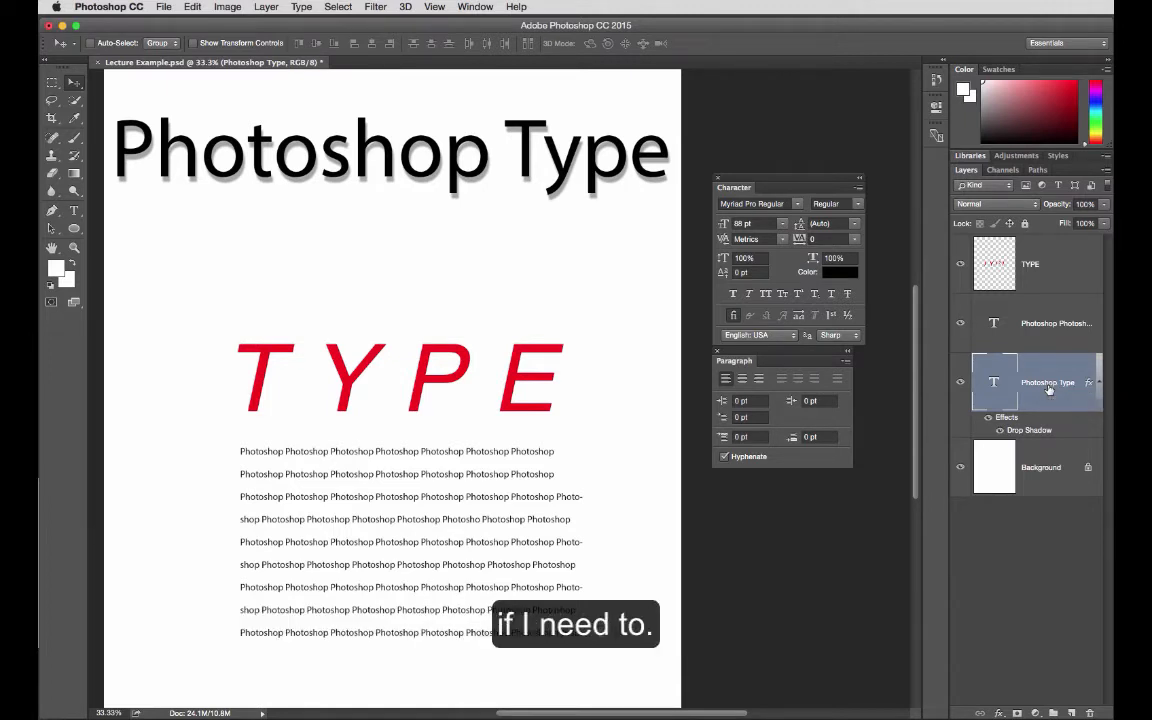
# Start a Gaussian Blur on the Photoshop Type heading layer, choosing to convert it to a smart object.
pyautogui.click(376, 7)
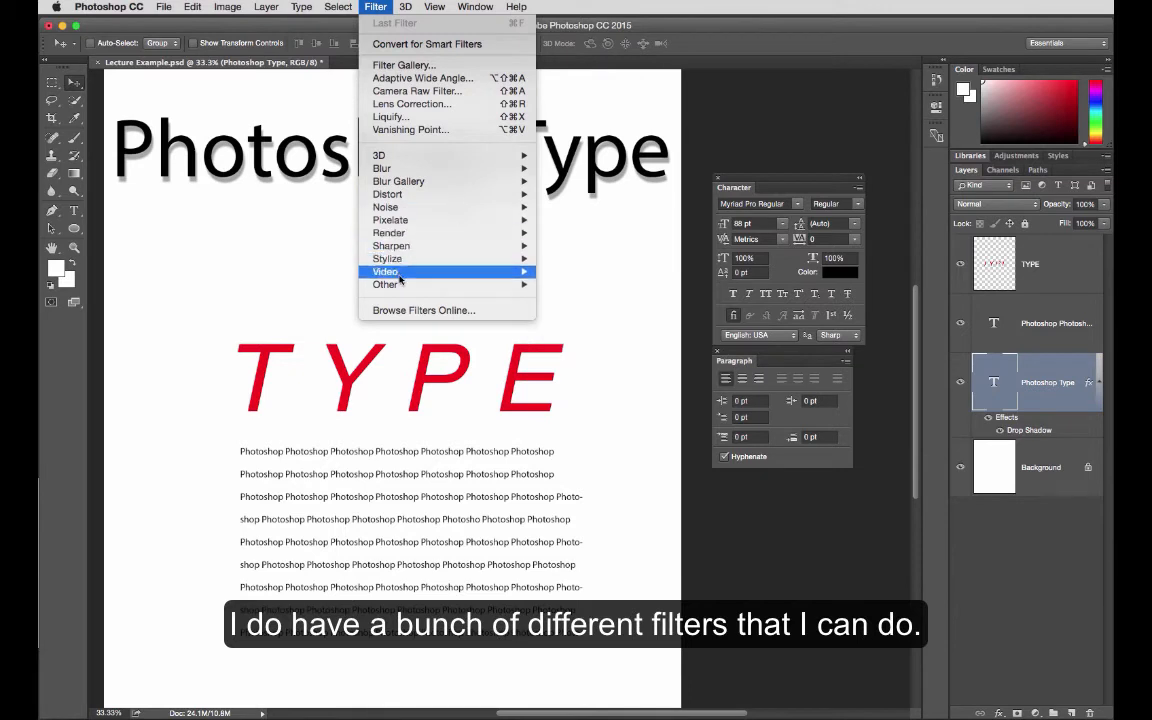
pyautogui.moveTo(410, 185)
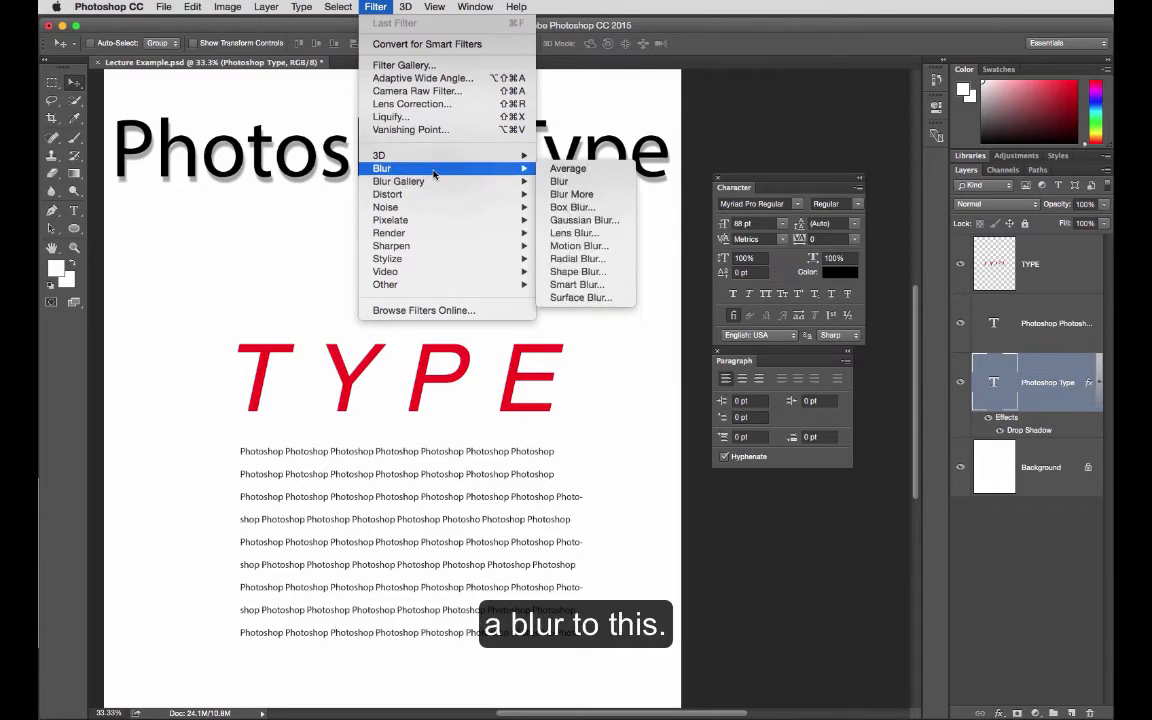
pyautogui.click(579, 222)
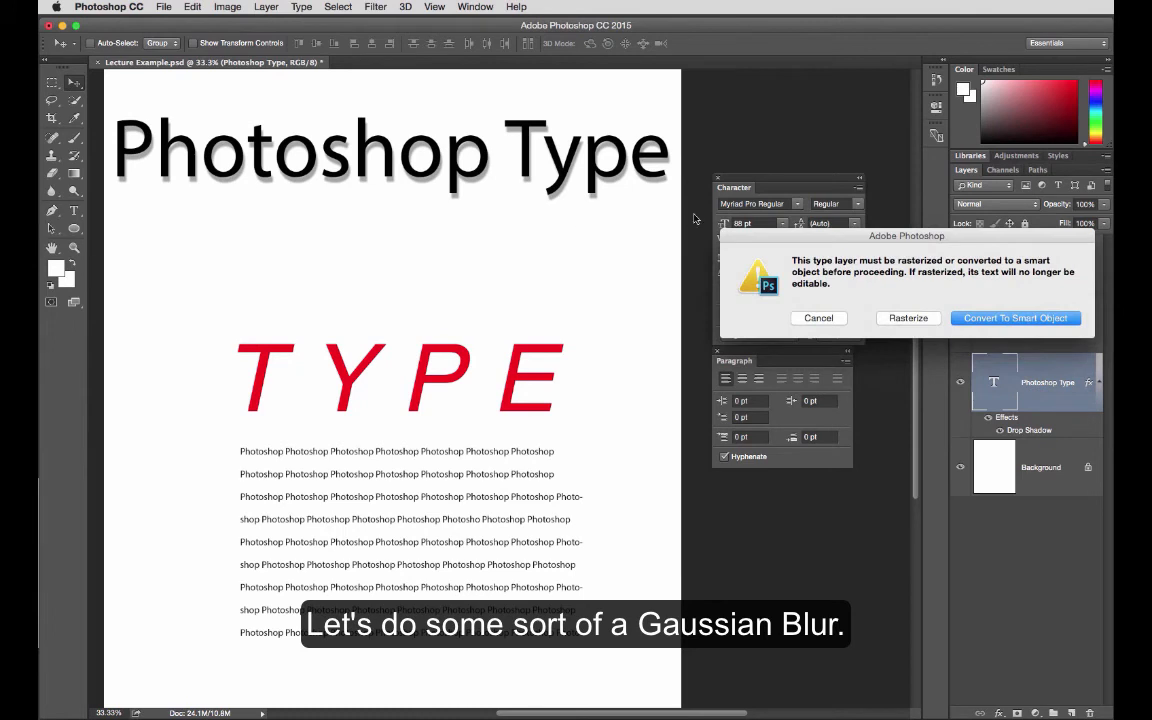
pyautogui.moveTo(755, 238); pyautogui.dragTo(346, 229)
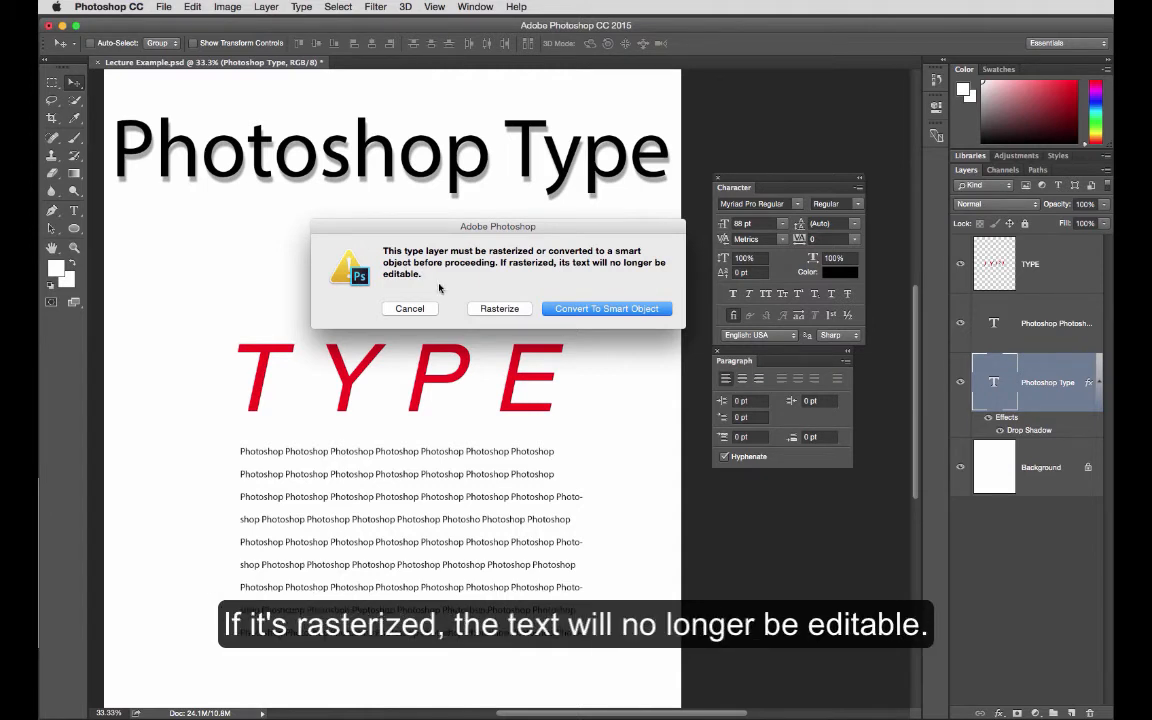
pyautogui.click(606, 309)
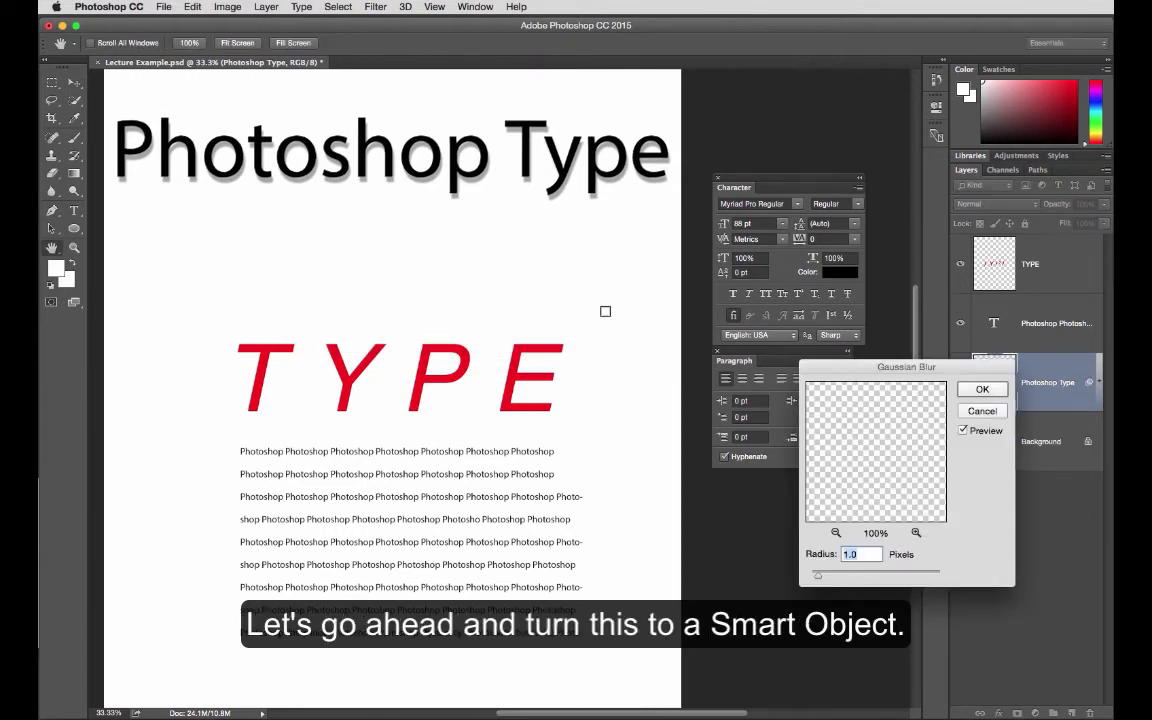
# Blur the Photoshop Type heading with a Gaussian Blur radius of 30.3 pixels, bringing the text into the filter preview.
pyautogui.moveTo(830, 370); pyautogui.dragTo(636, 303)
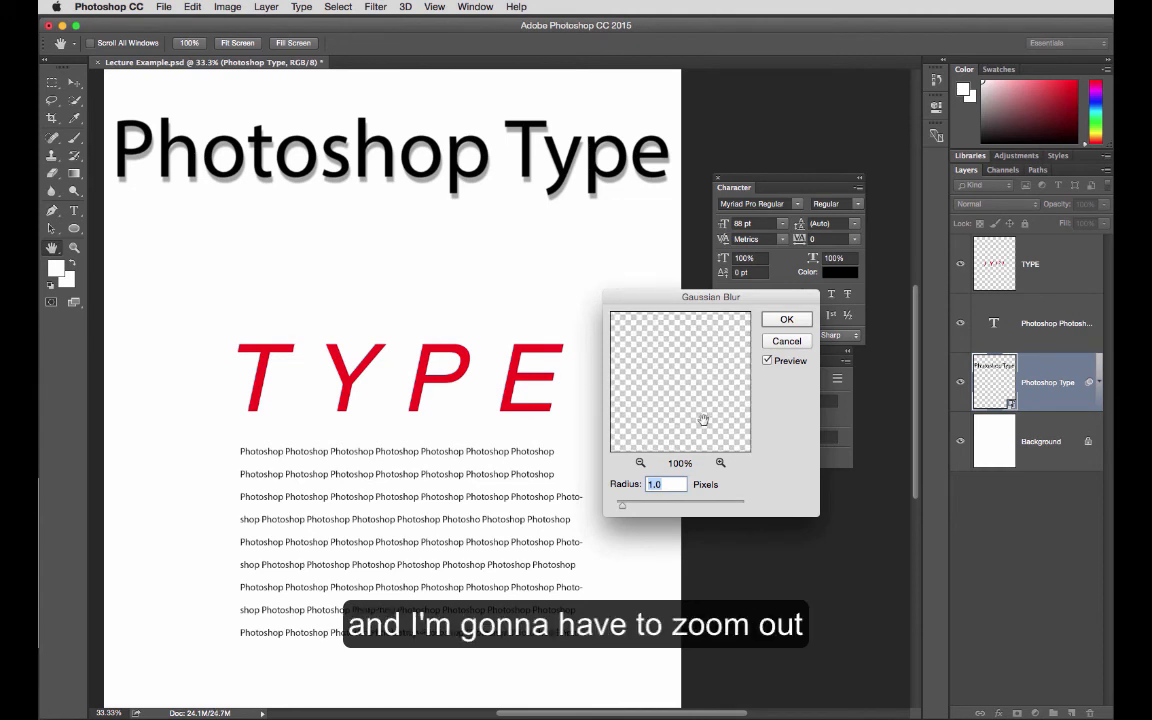
pyautogui.click(640, 464)
pyautogui.click(640, 464)
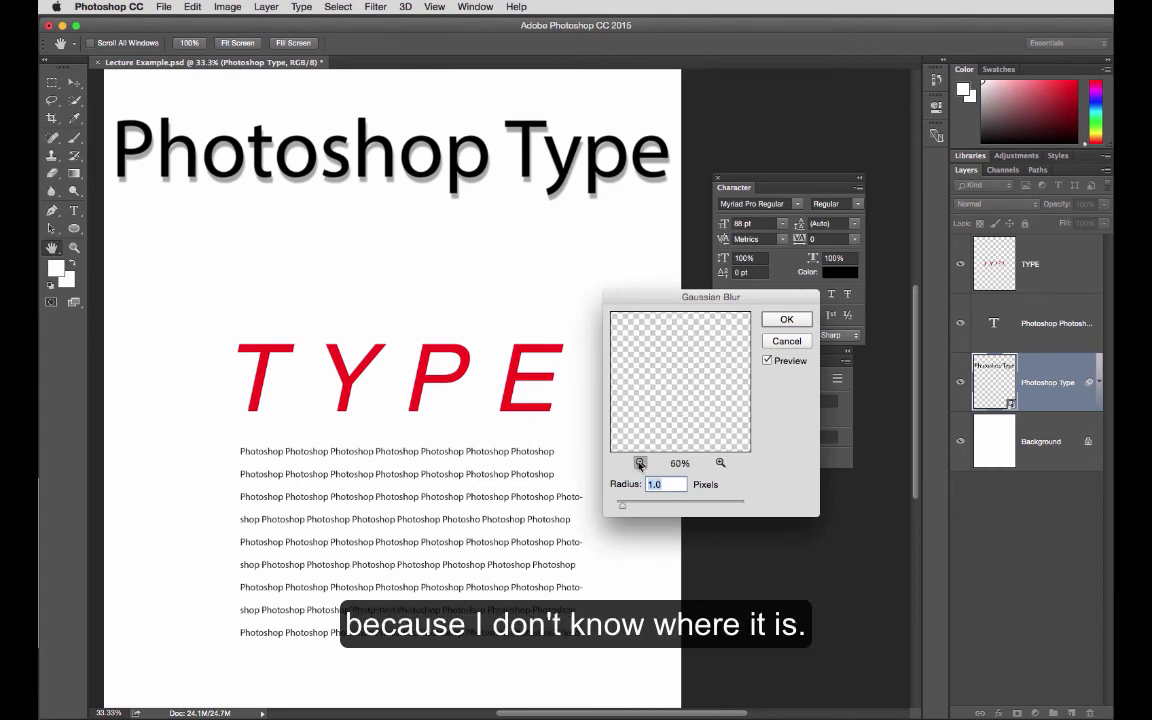
pyautogui.click(640, 464)
pyautogui.click(640, 464)
pyautogui.click(640, 464)
pyautogui.click(640, 464)
pyautogui.click(640, 464)
pyautogui.click(640, 464)
pyautogui.click(640, 464)
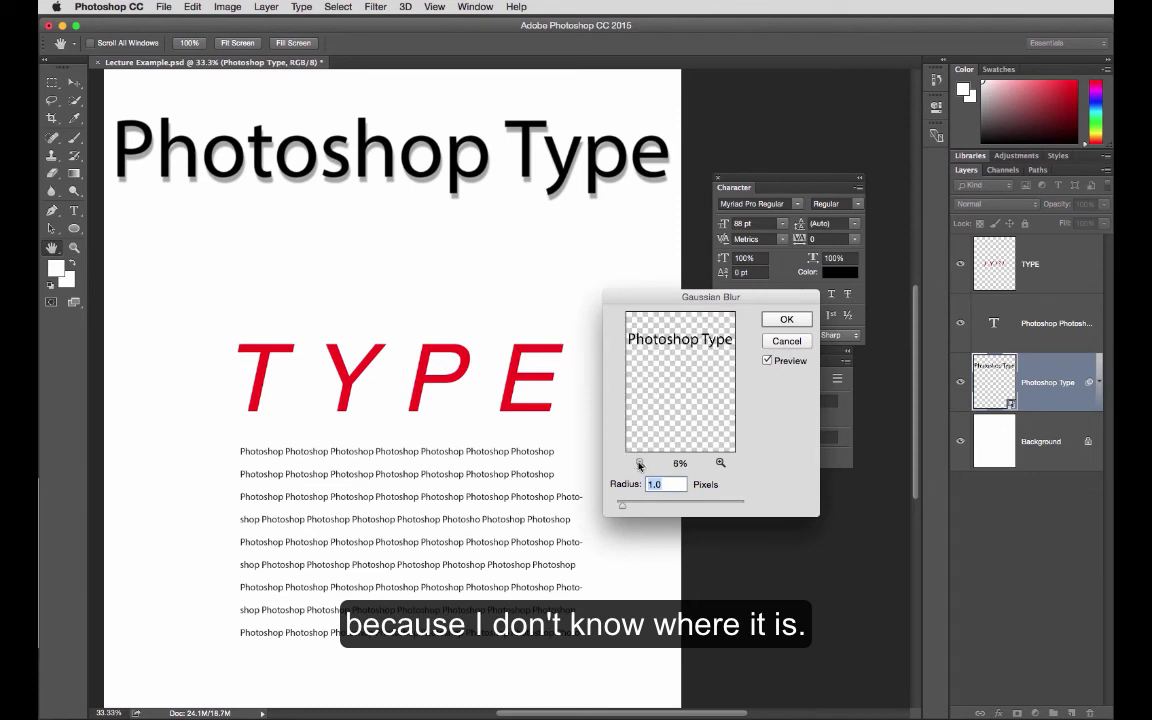
pyautogui.click(719, 463)
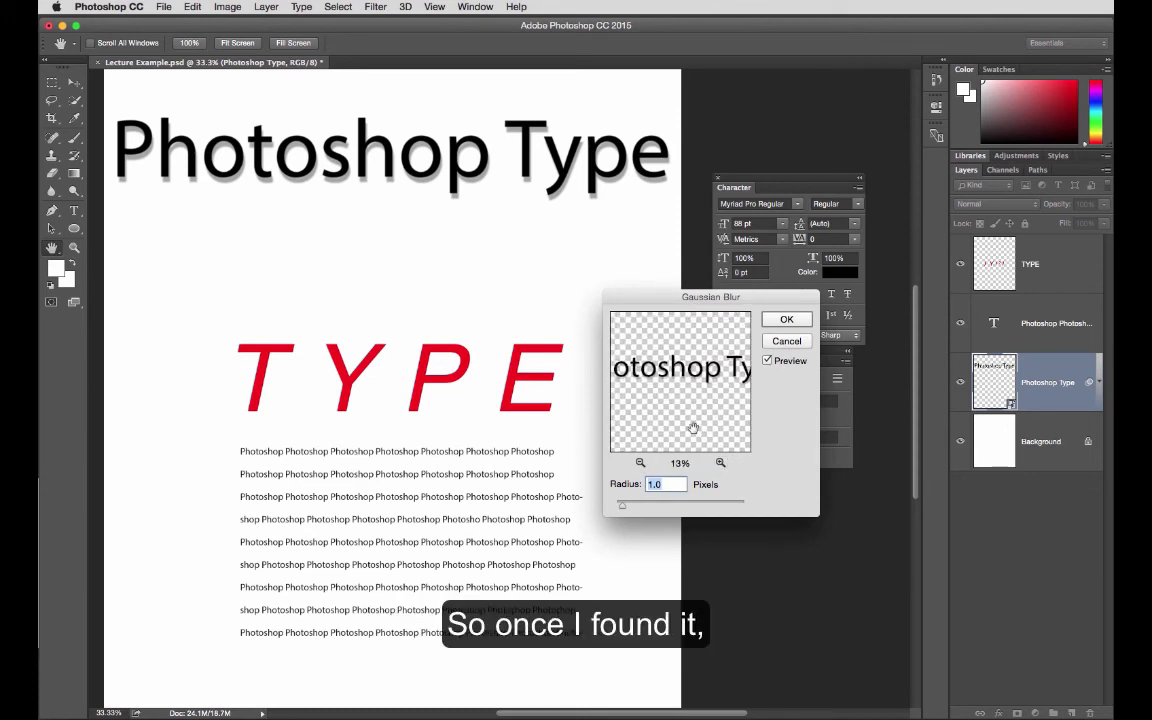
pyautogui.moveTo(621, 506); pyautogui.dragTo(678, 508)
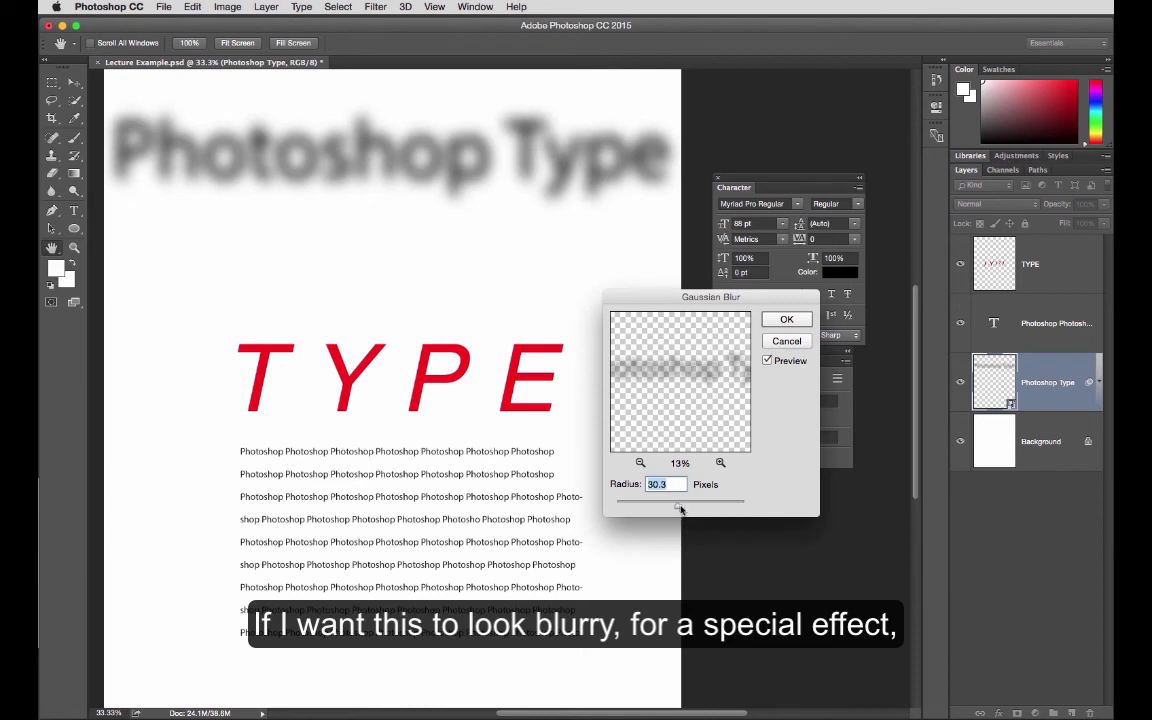
pyautogui.click(787, 320)
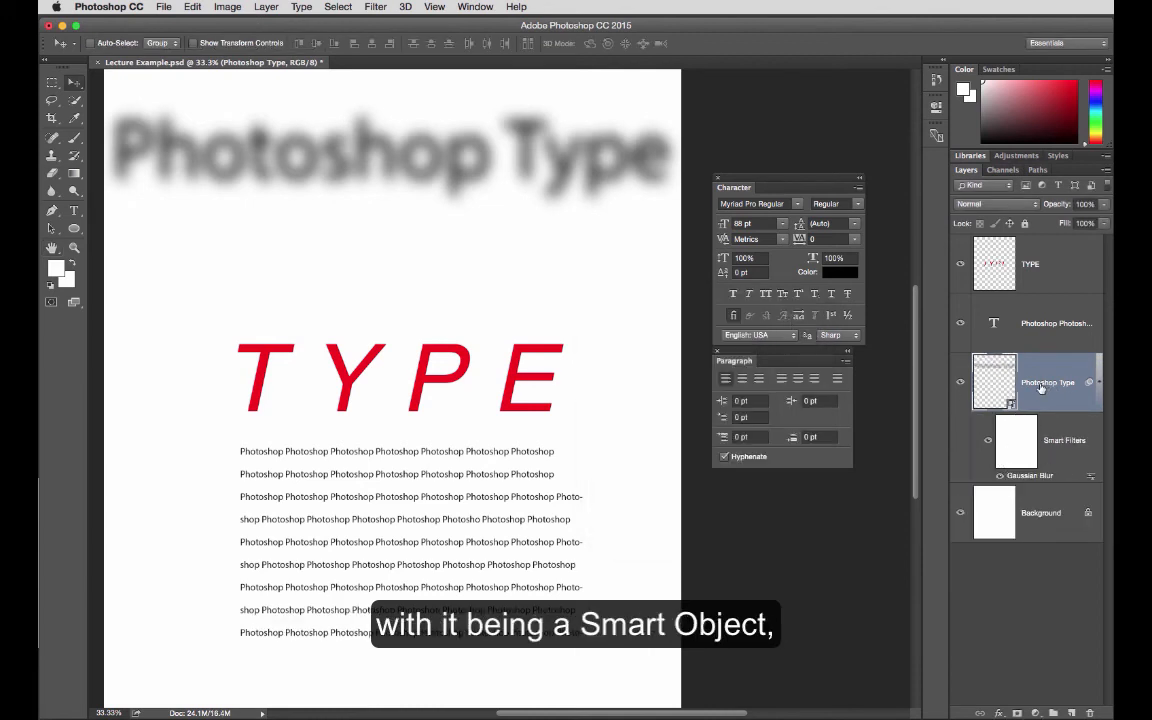
# Toggle the heading's smart filters off and on, and leave them hidden.
pyautogui.click(987, 442)
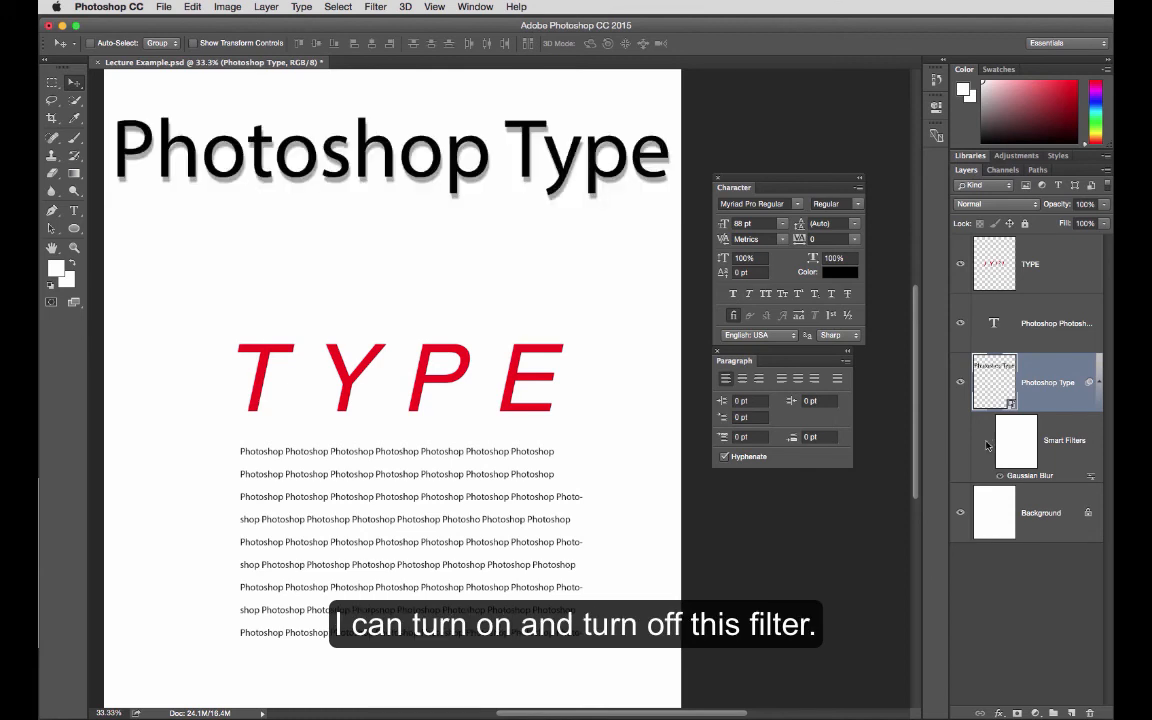
pyautogui.click(987, 442)
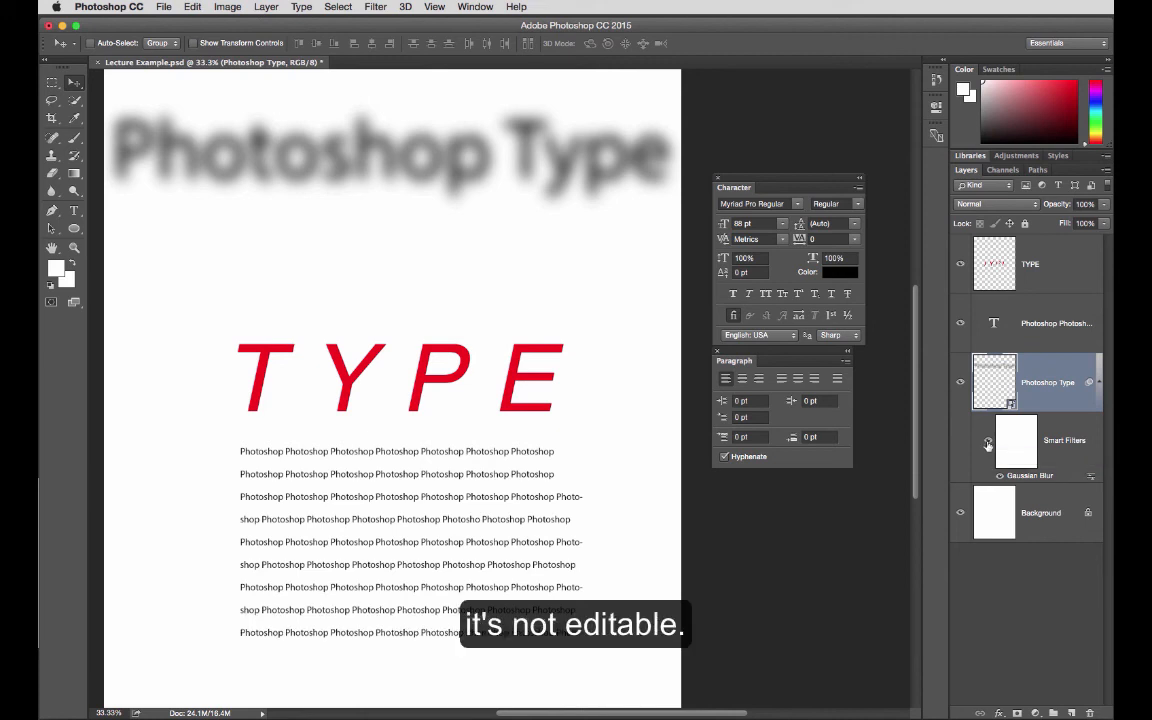
pyautogui.click(987, 443)
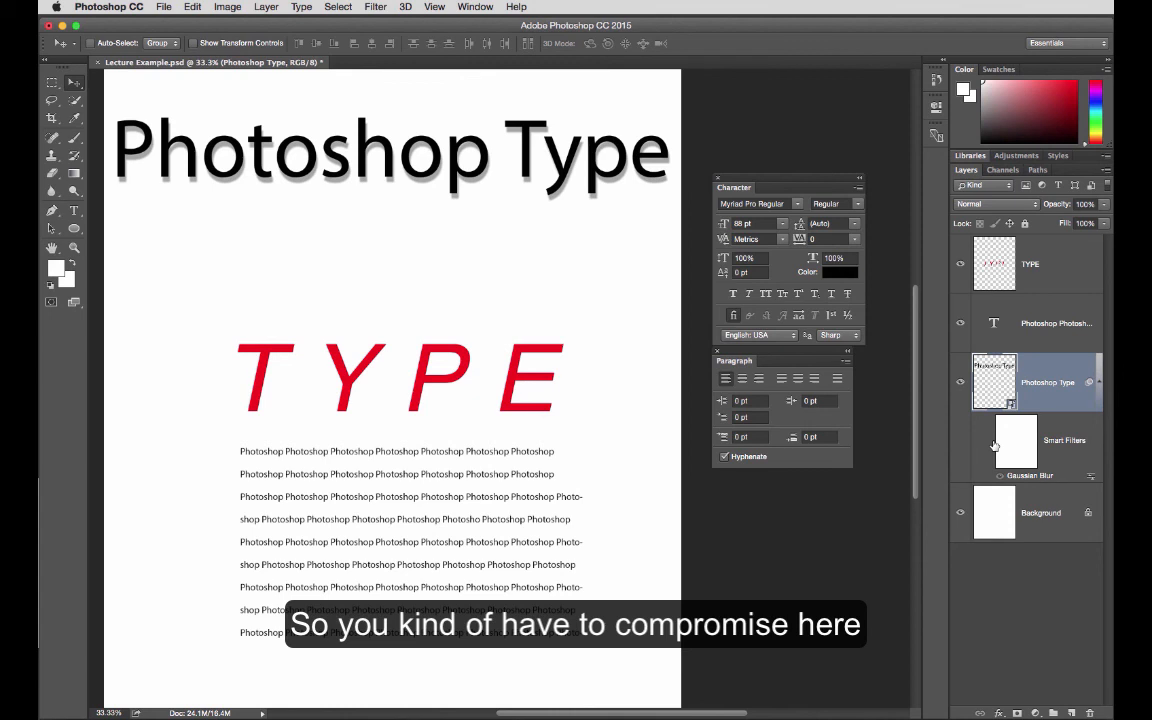